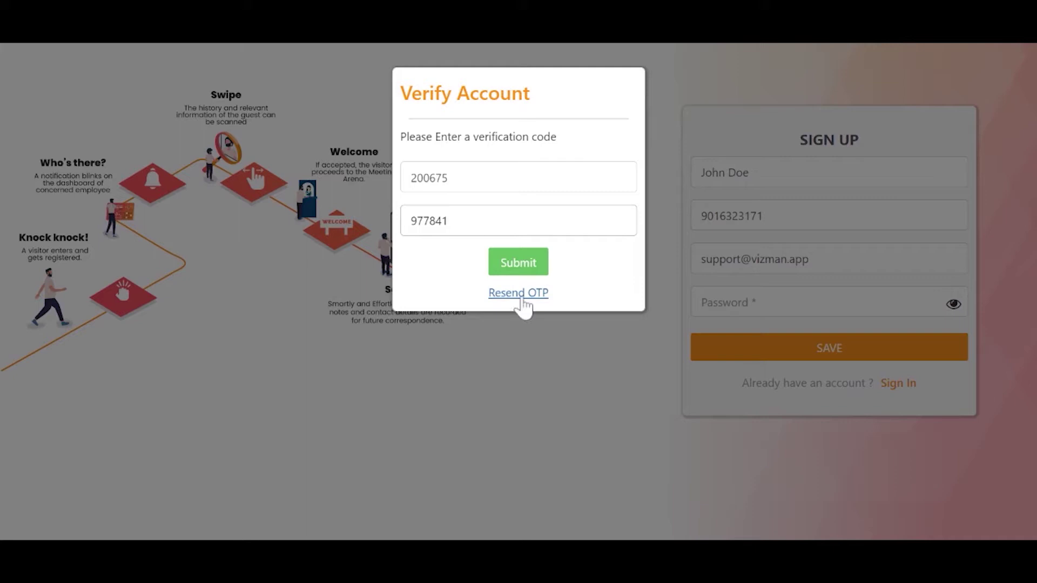
Submit the one-time code to verify the new VizMan account.
left_click(511, 268)
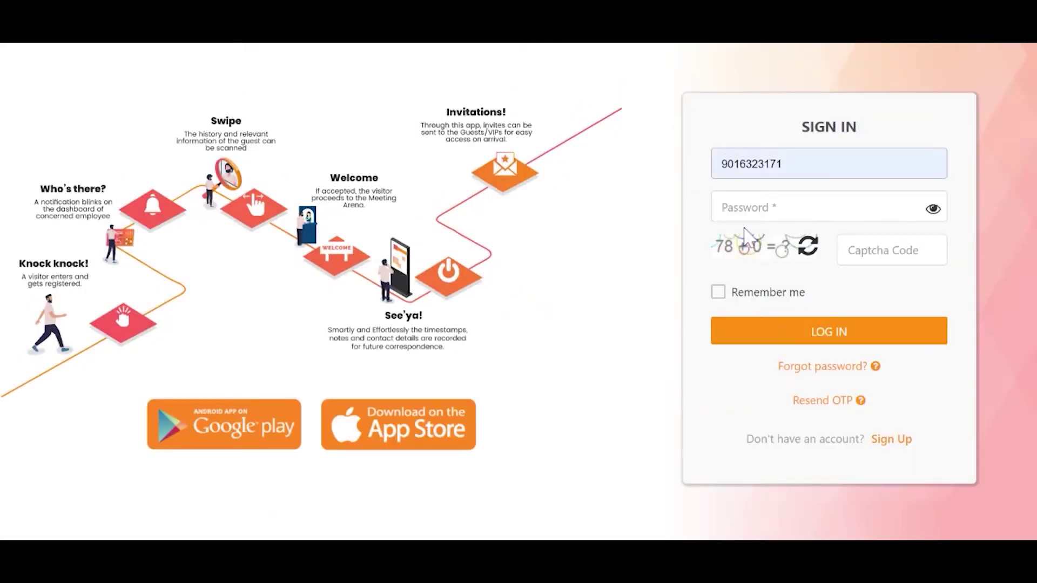
Log in with the account password and the captcha answer.
left_click(746, 212)
type("•••••")
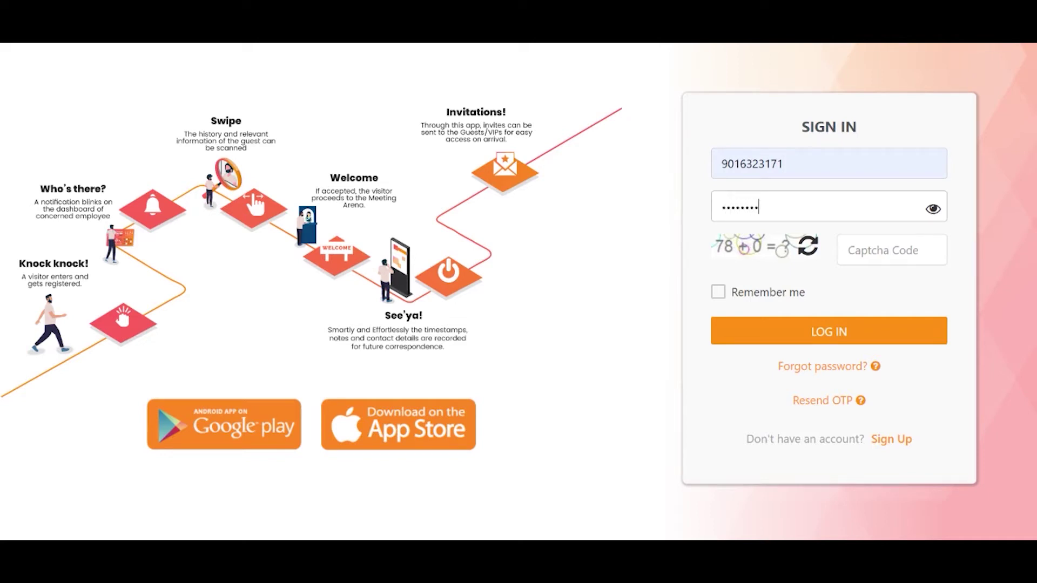
type("•")
left_click(865, 246)
type("7")
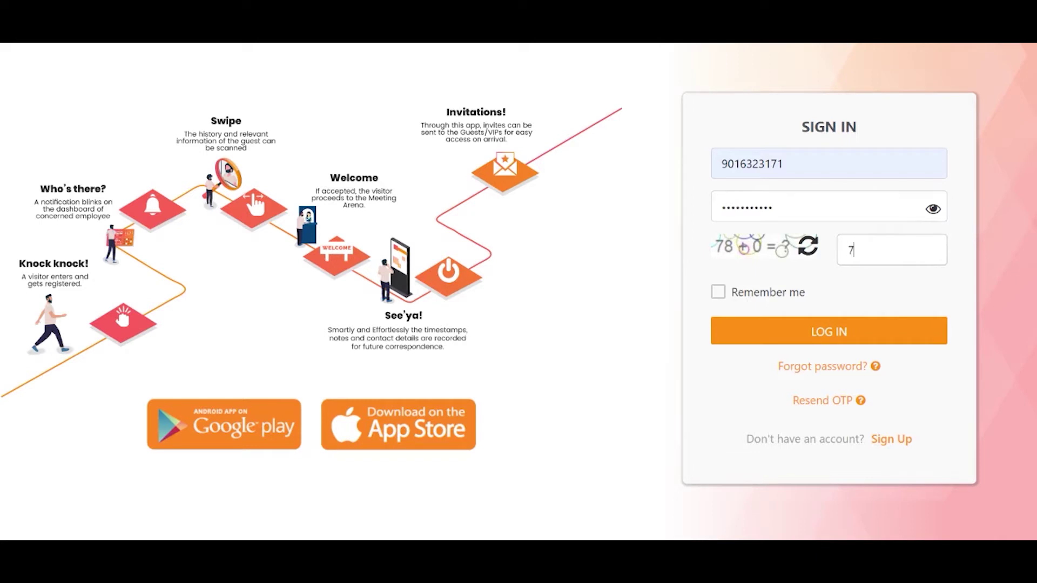
type("8")
left_click(766, 328)
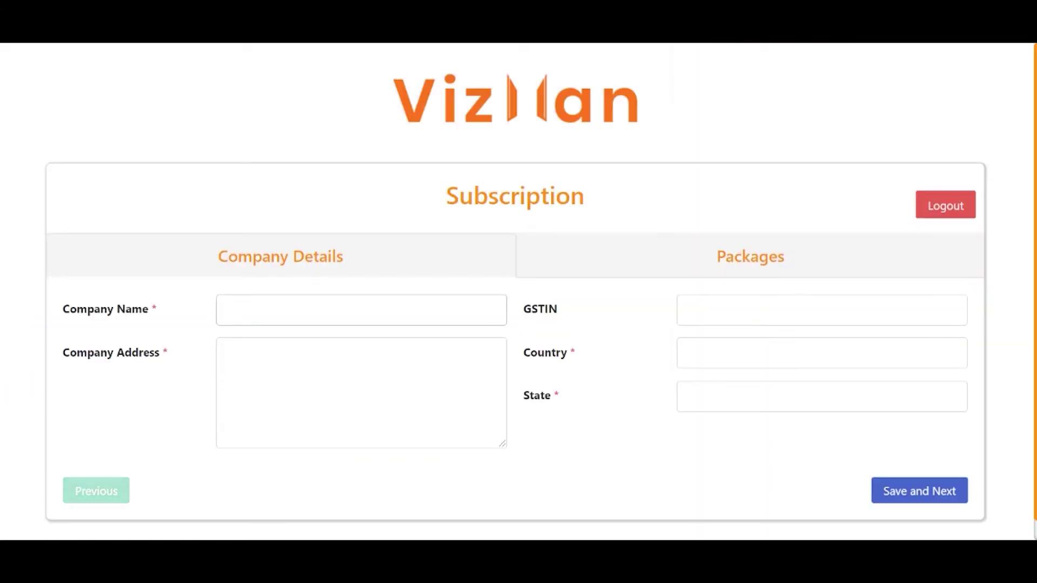
Enter company name Naapbooks Limited and the company's street address.
type("Na")
type("Naapbooks Limited")
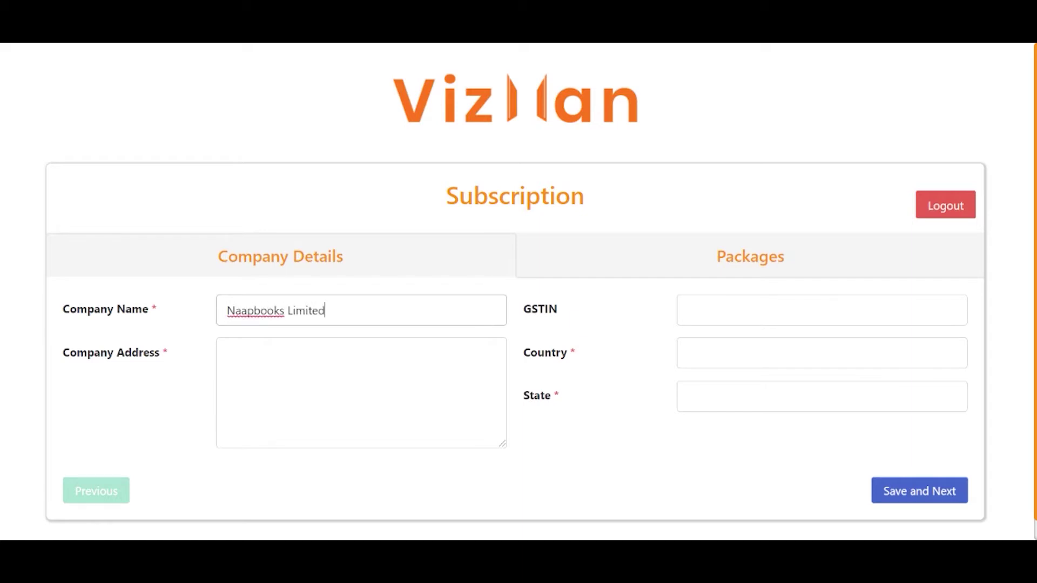
key("Tab")
type("3rd Fl")
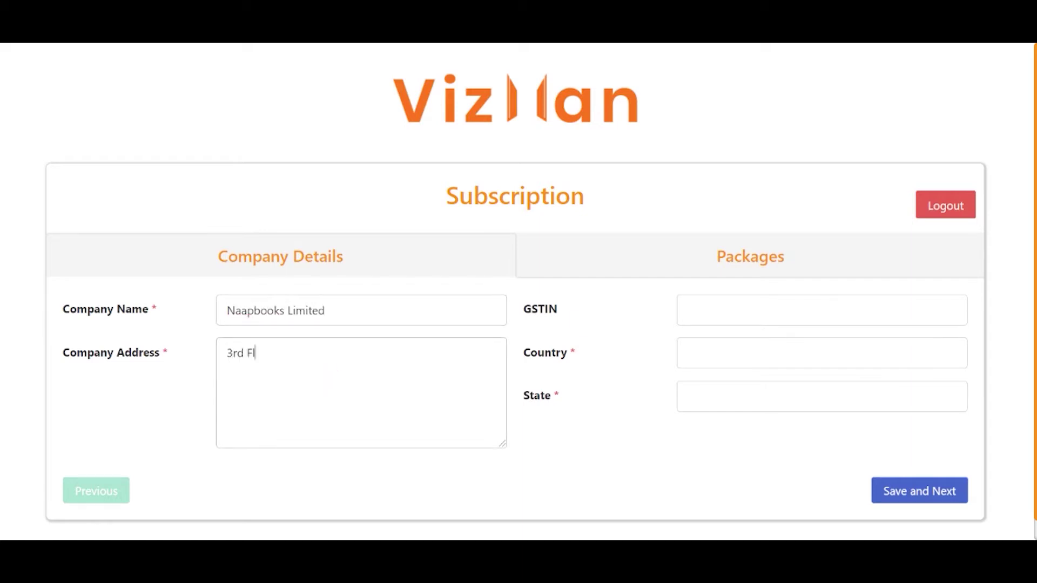
type("oor, Broadway Business Cente")
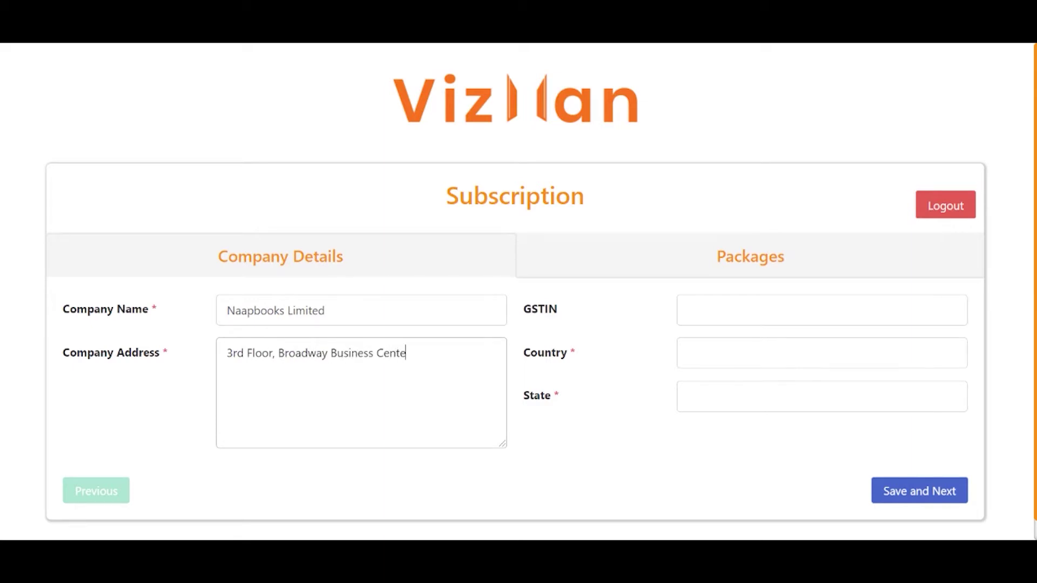
type("r, Law Garden, Ellis Bridge")
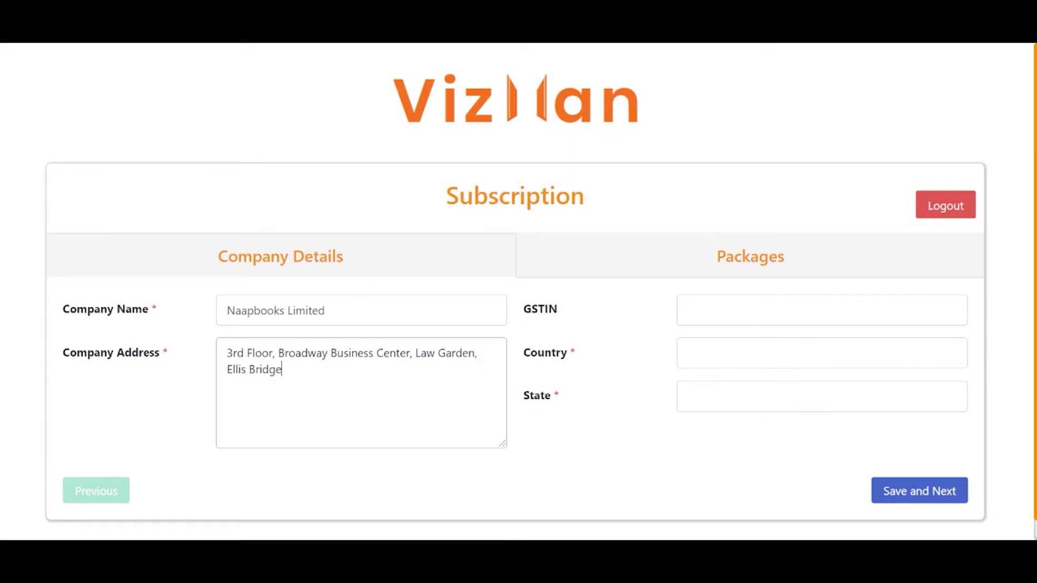
Enter the company GSTIN, country India and state Gujarat, then save the details.
left_click(687, 310)
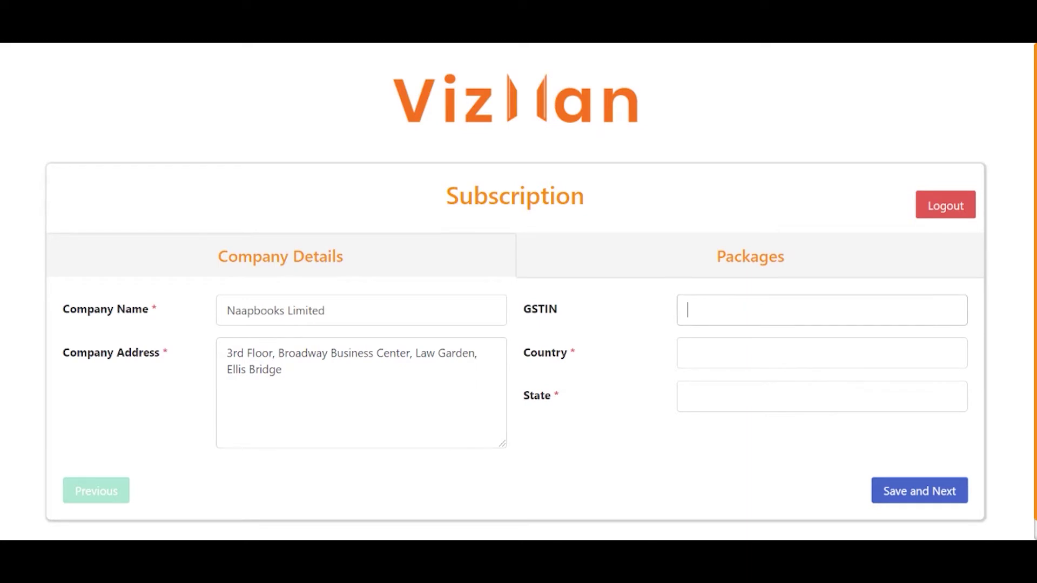
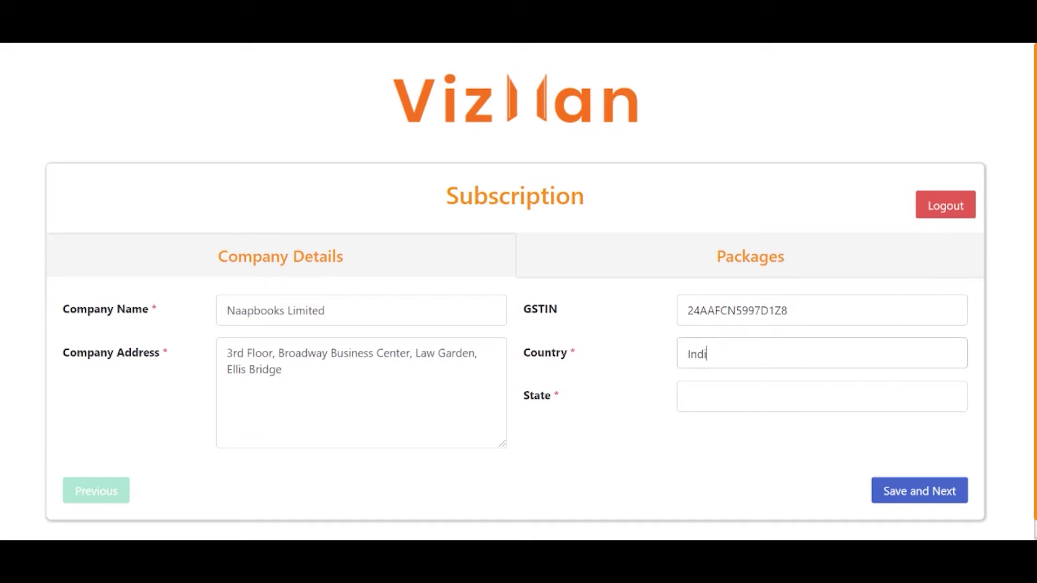
left_click(821, 397)
type("Gujarat")
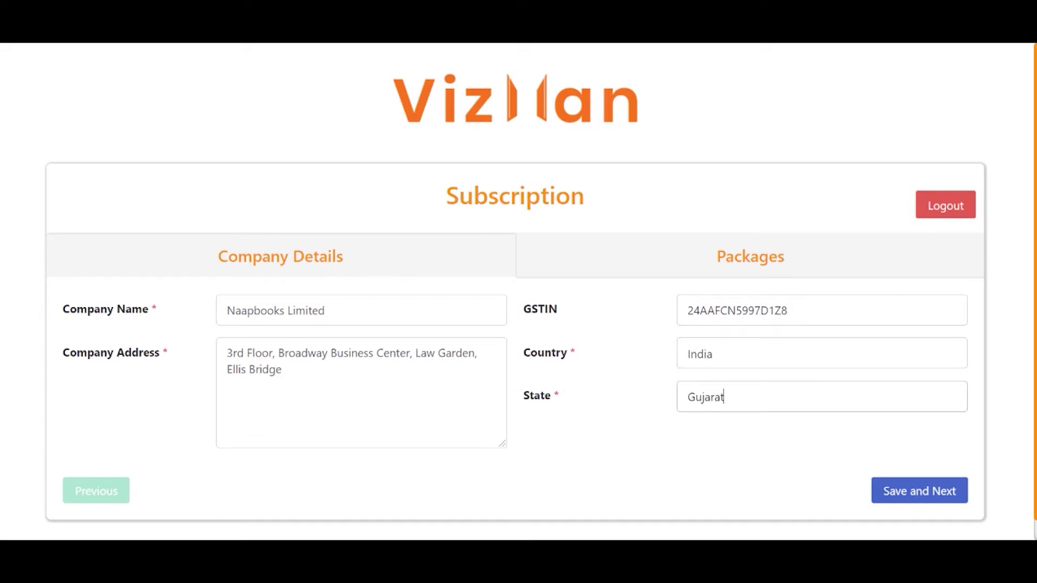
left_click(924, 502)
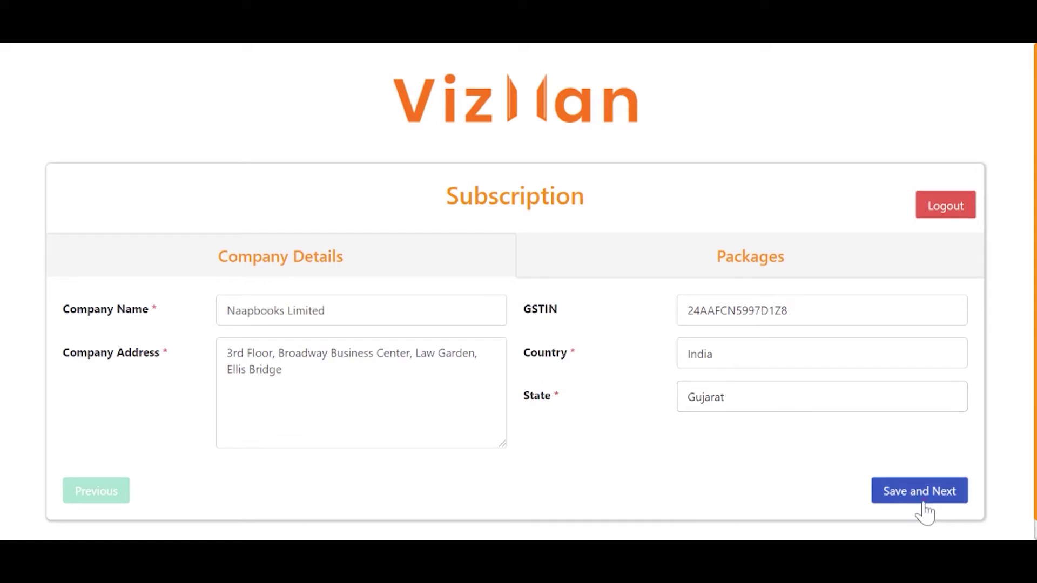
Compare the package plans under Annually and then Monthly pricing.
scroll(925, 511, "down", 4)
scroll(929, 512, "down", 2)
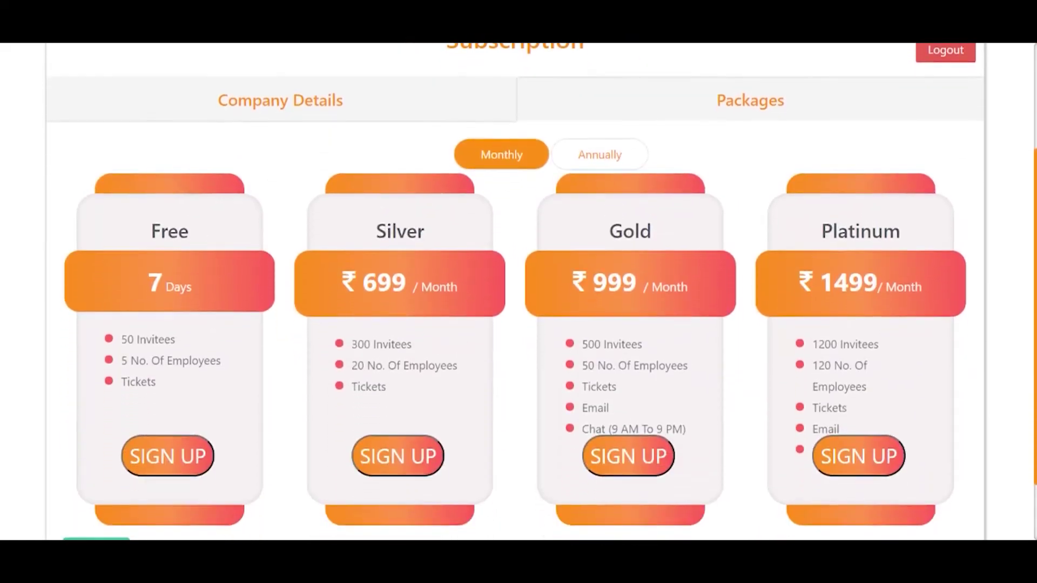
scroll(516, 323, "up", 2)
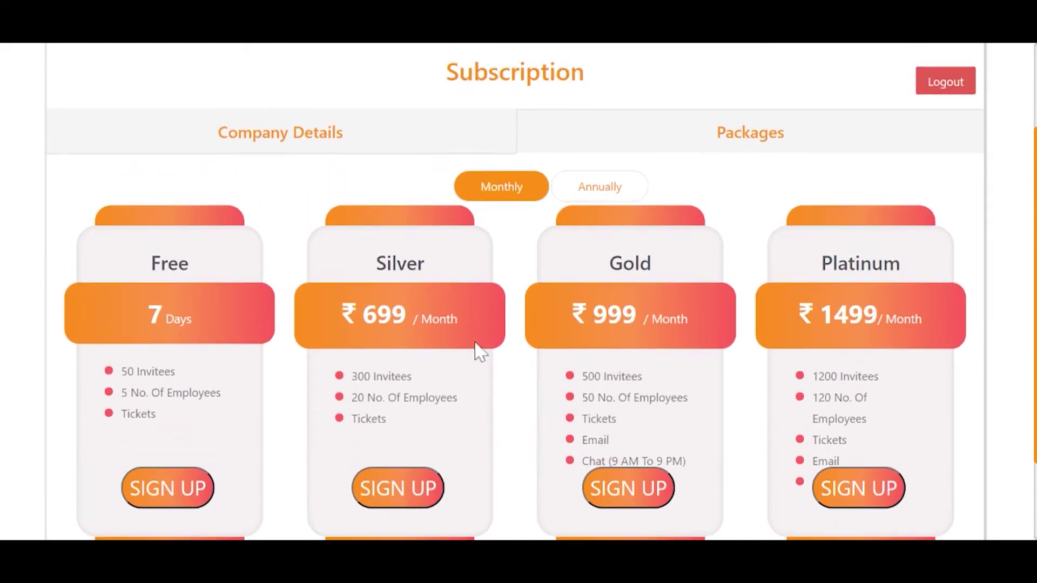
left_click(597, 188)
scroll(513, 440, "down", 3)
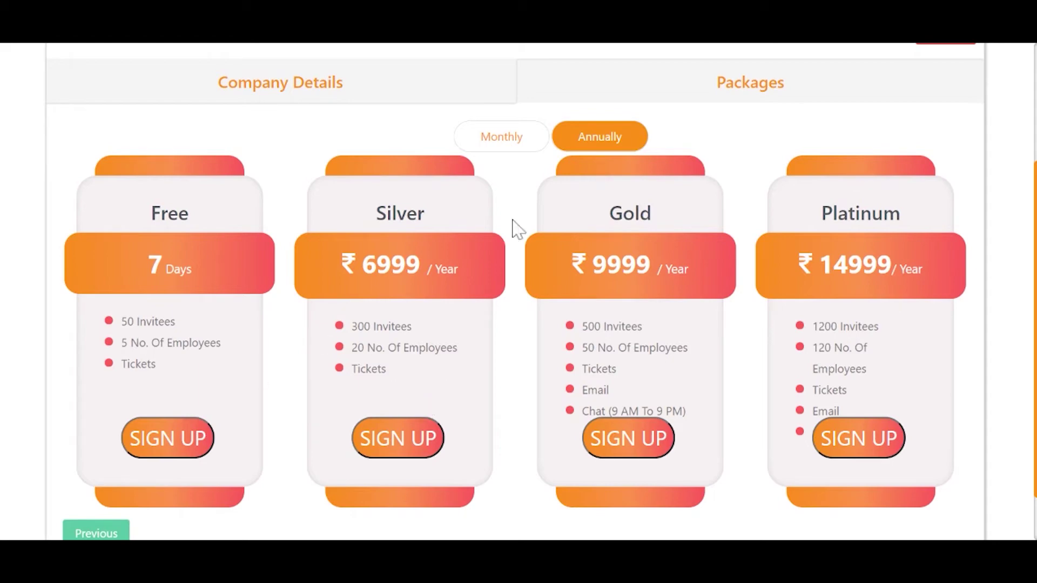
left_click(501, 137)
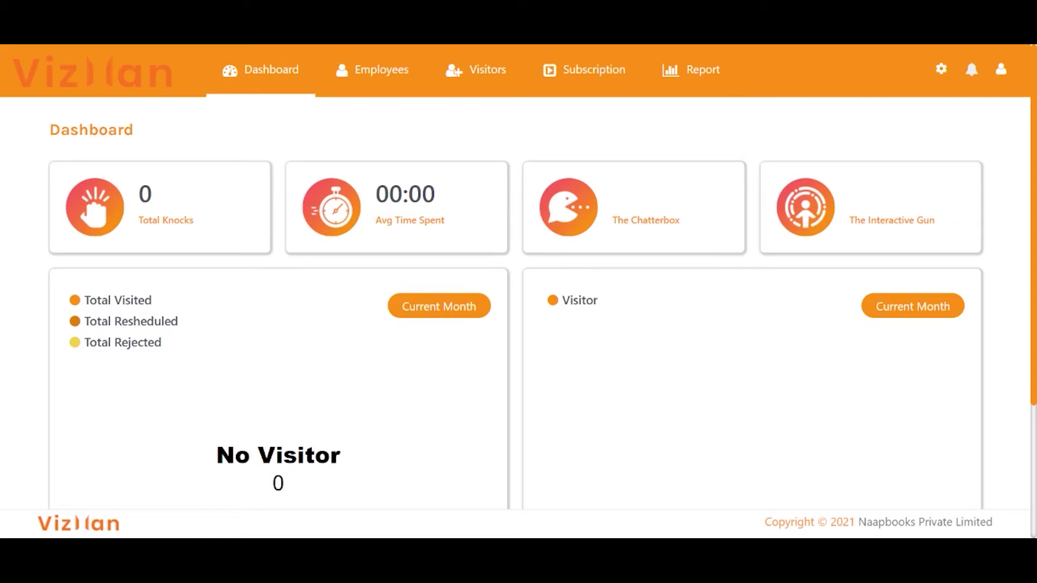
Review the dashboard, then open the company Profile from the user menu.
scroll(754, 323, "down", 3)
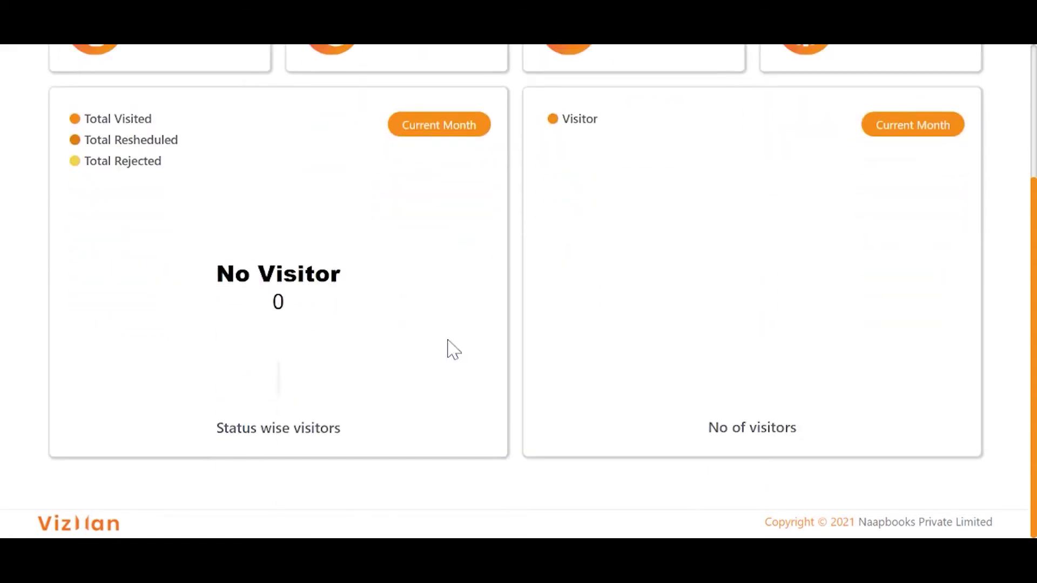
scroll(428, 340, "up", 2)
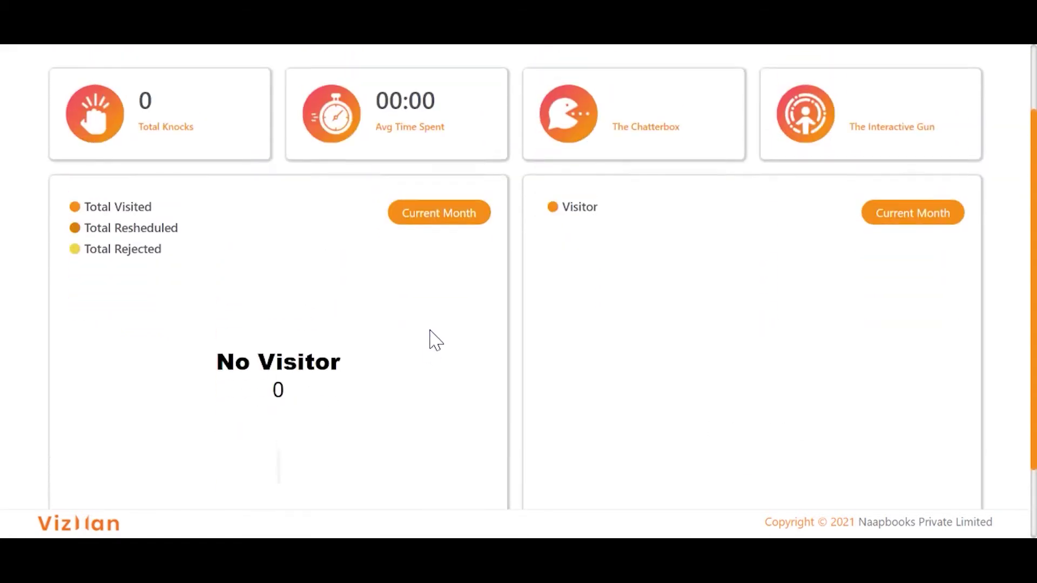
scroll(846, 330, "down", 1)
scroll(846, 330, "up", 2)
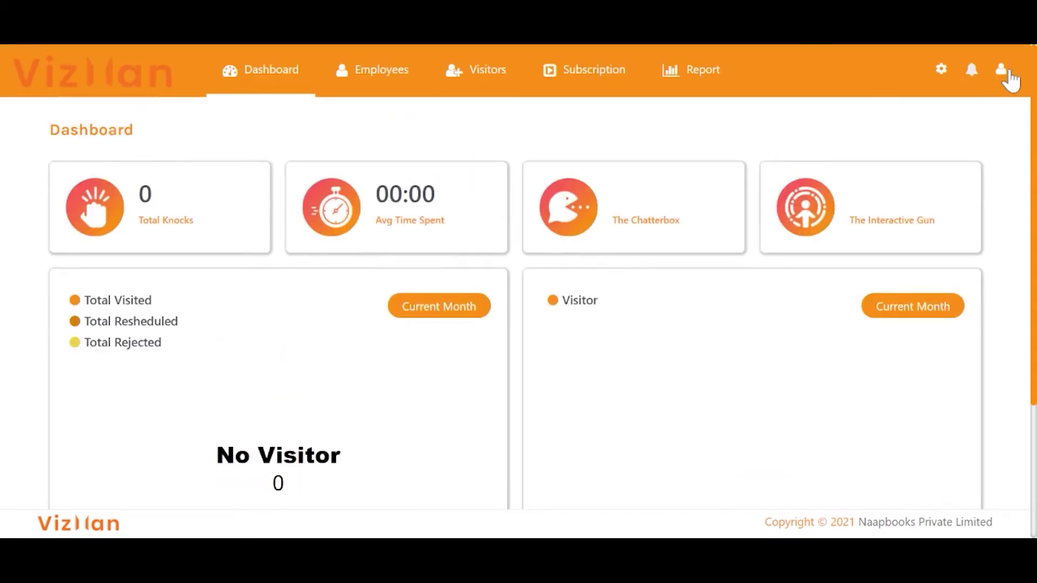
left_click(1004, 70)
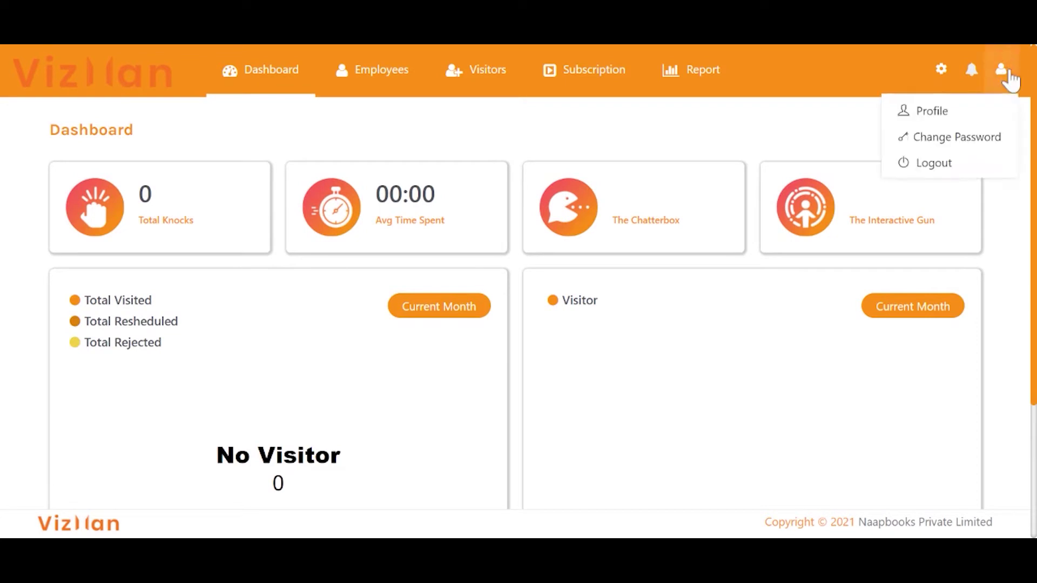
left_click(967, 110)
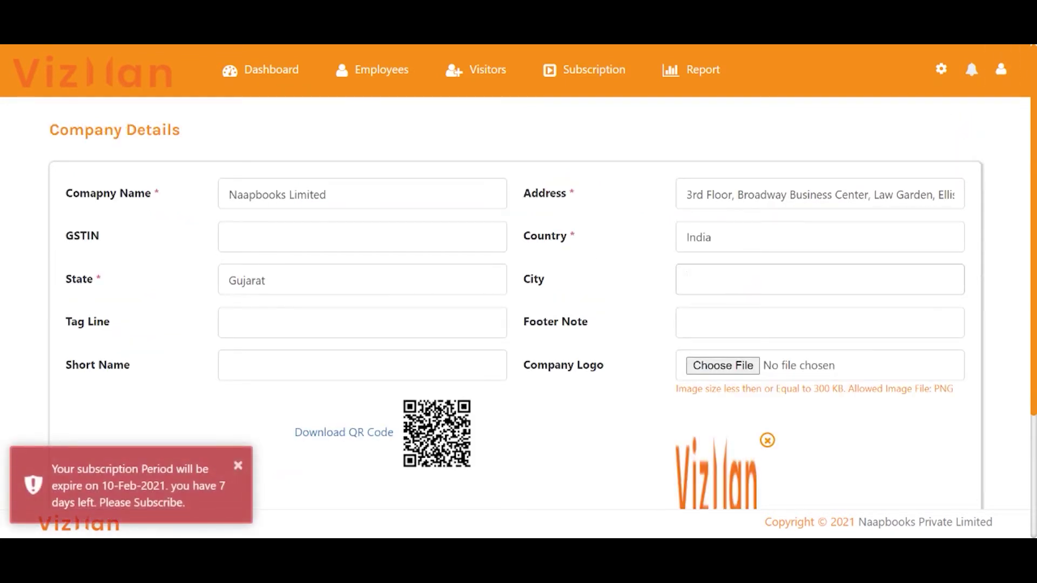
Set City to Ahmedabad and tag line to 'Emanging Technology'.
type("Ahmedabad")
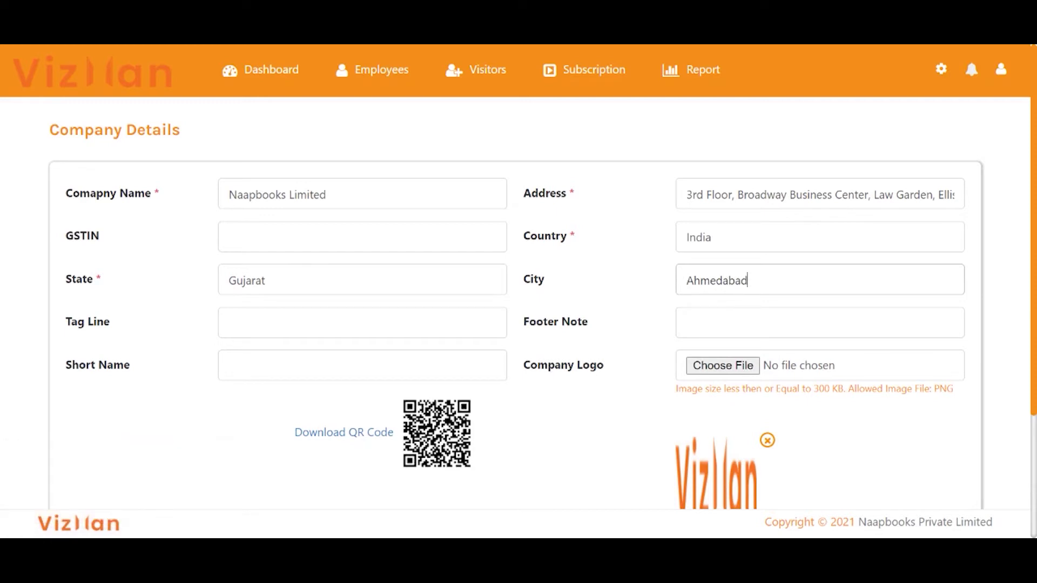
left_click(319, 328)
key("Down")
key("Return")
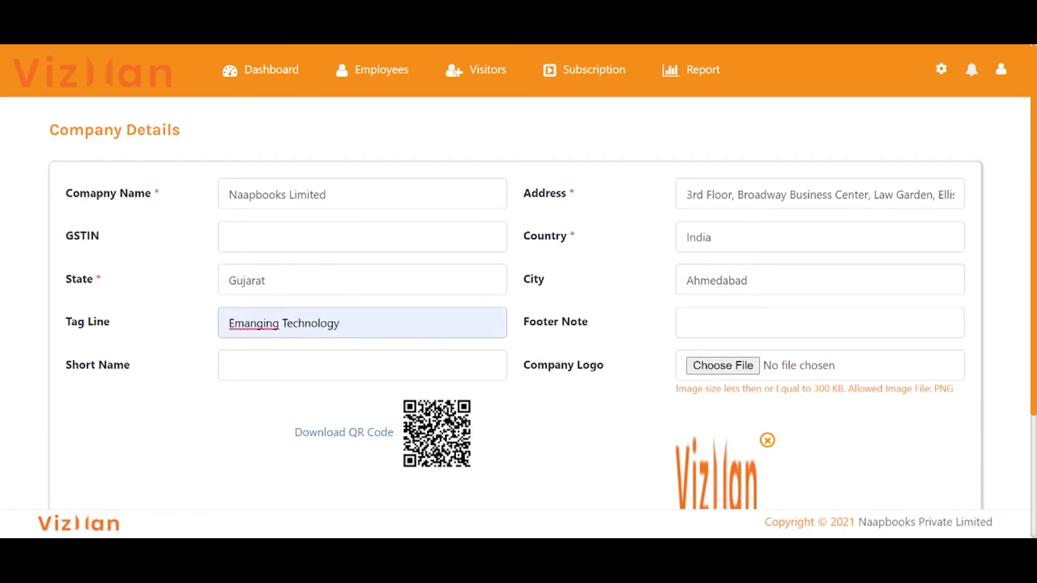
Upload NBLlogo.png as the company logo and update the profile.
scroll(762, 411, "down", 2)
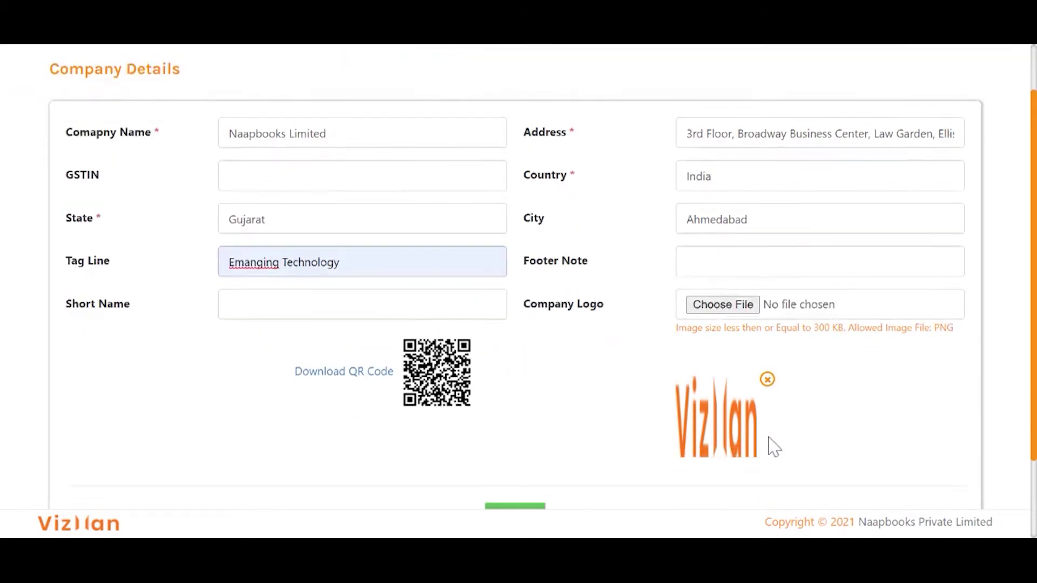
left_click(725, 252)
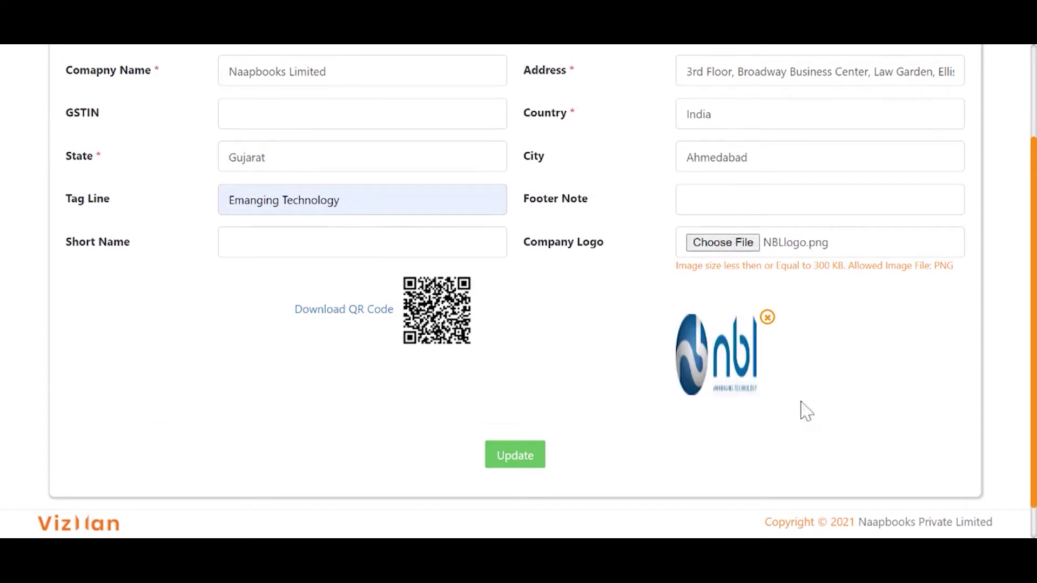
scroll(360, 285, "down", 1)
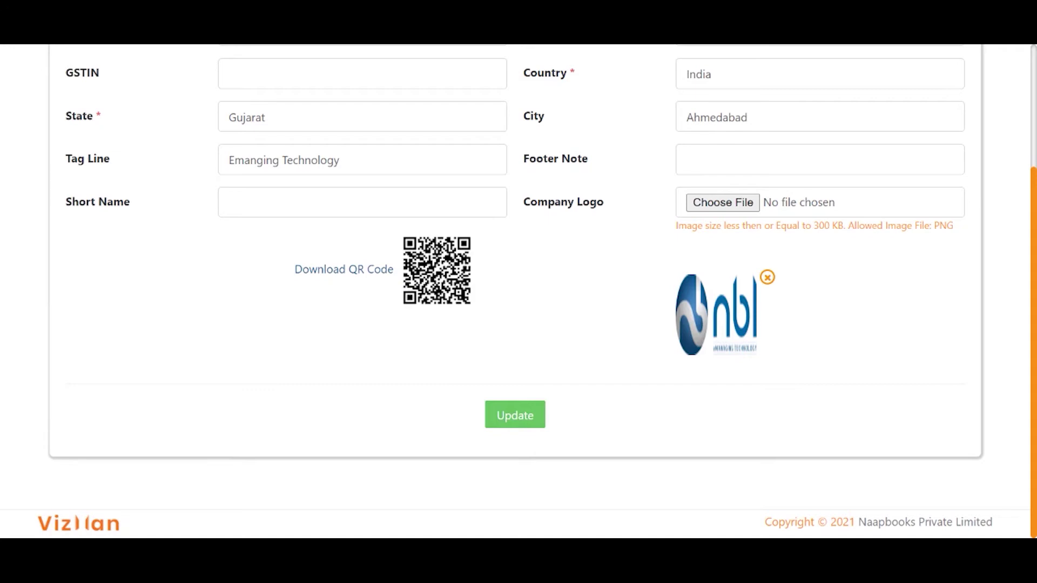
scroll(537, 382, "up", 3)
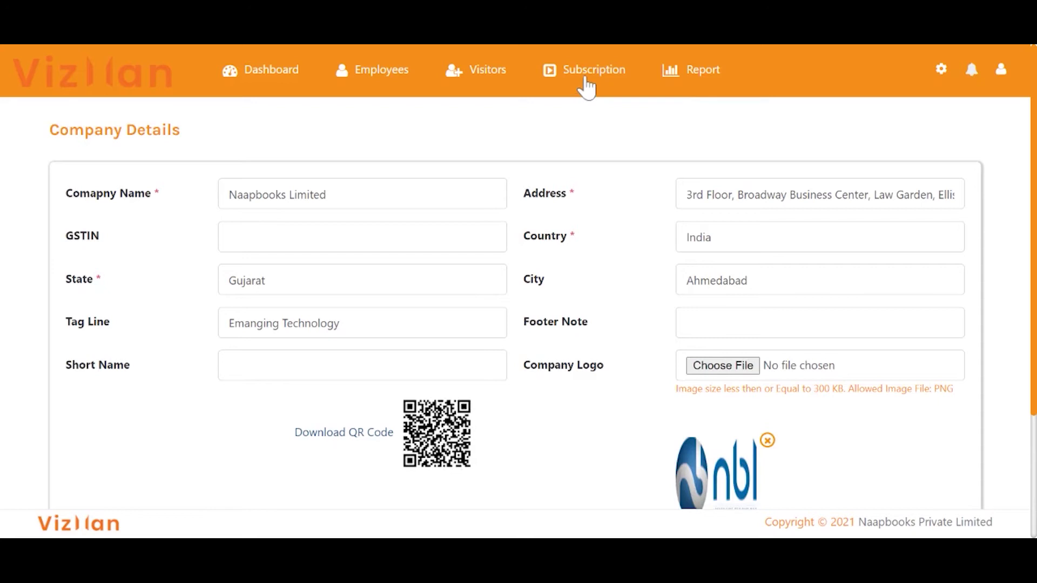
left_click(941, 74)
In Field Settings, enable the Email and Company visitor fields.
left_click(262, 183)
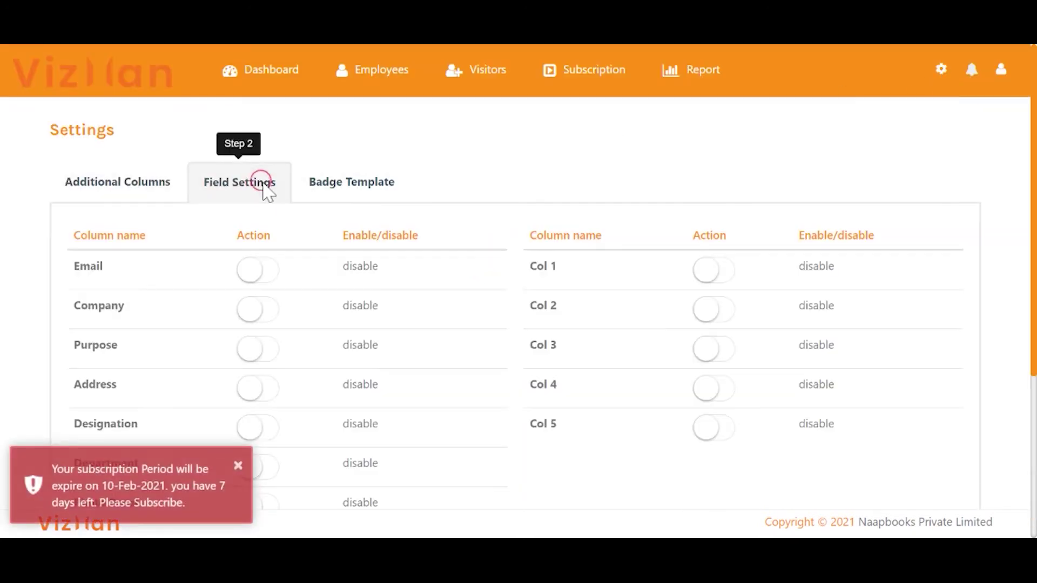
scroll(338, 278, "down", 5)
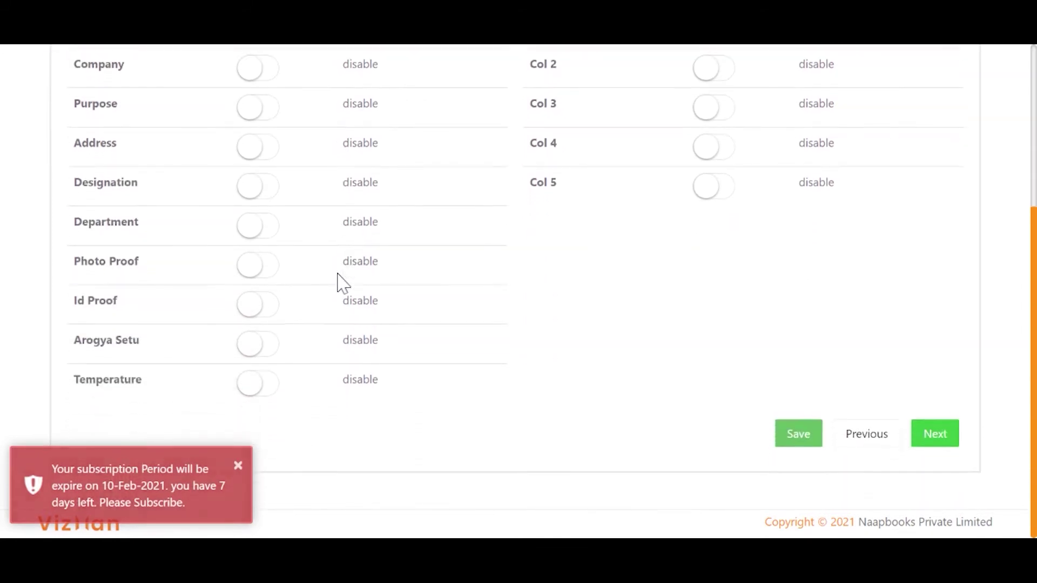
scroll(338, 279, "up", 5)
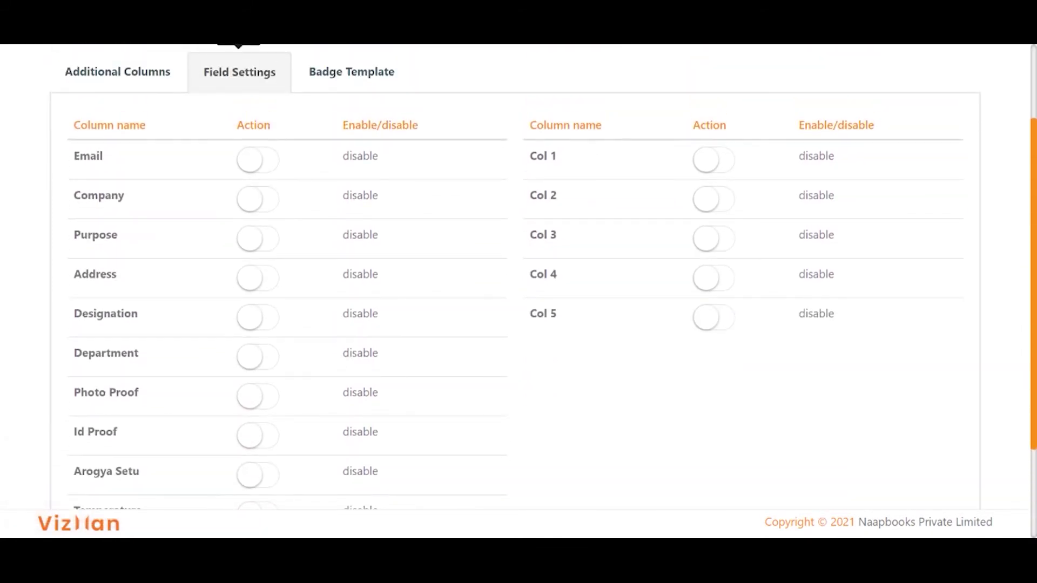
scroll(308, 270, "up", 2)
left_click(258, 270)
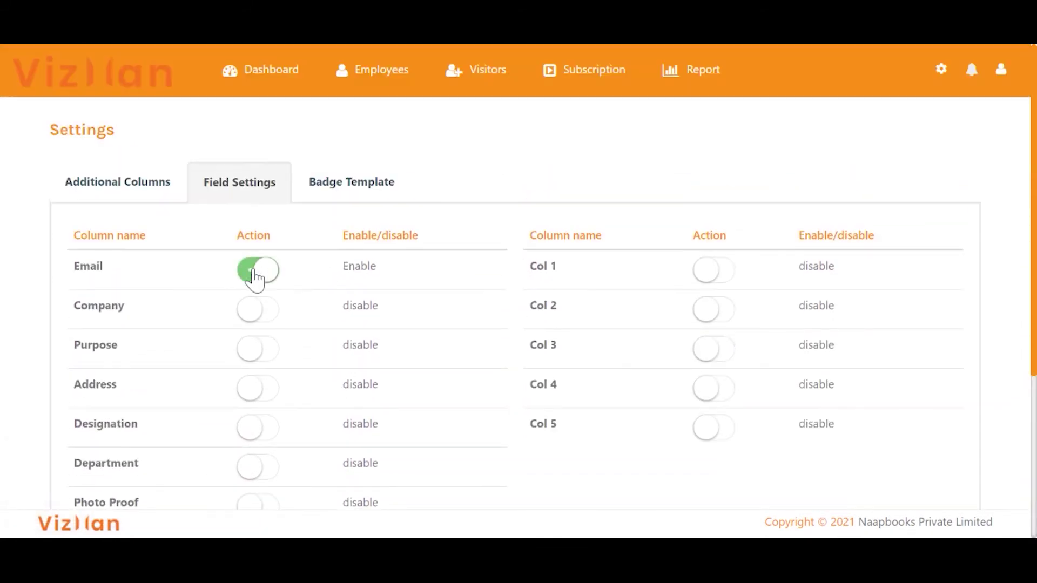
scroll(327, 312, "down", 1)
scroll(328, 312, "down", 1)
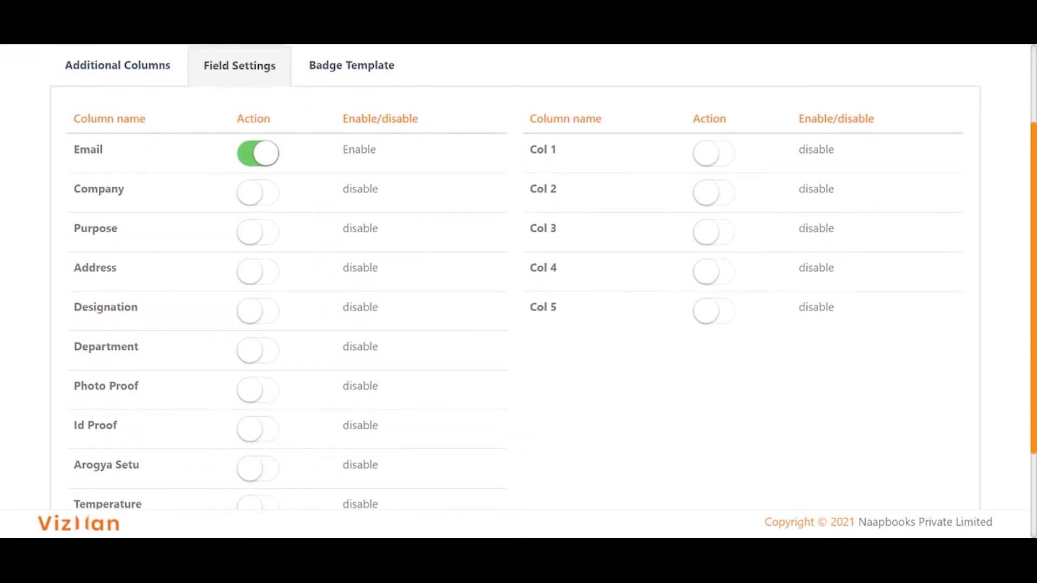
left_click(256, 198)
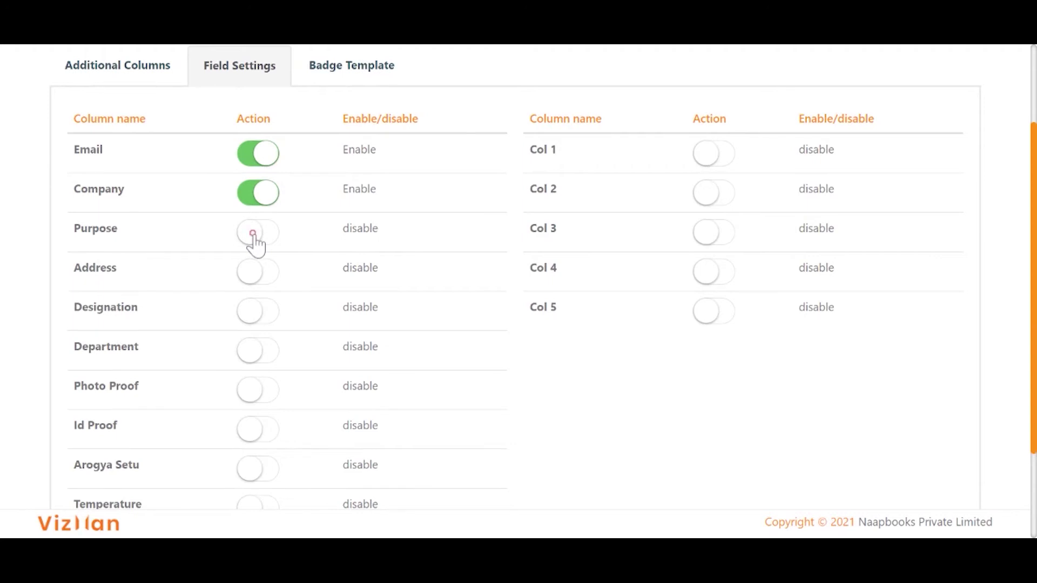
Enable the Purpose, Address, Photo Proof and Temperature visitor fields.
left_click(253, 233)
left_click(263, 275)
scroll(265, 277, "down", 2)
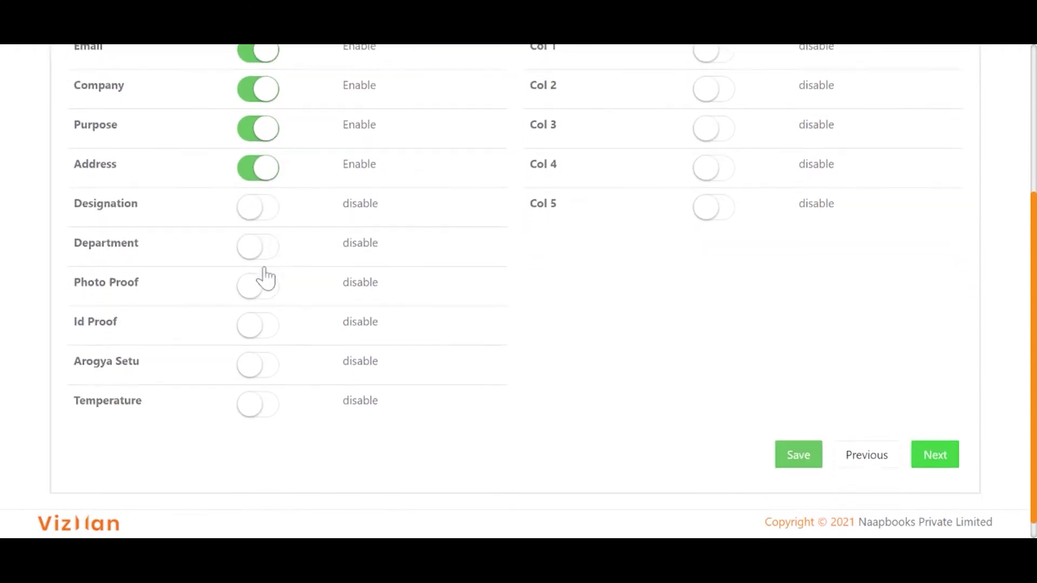
left_click(262, 288)
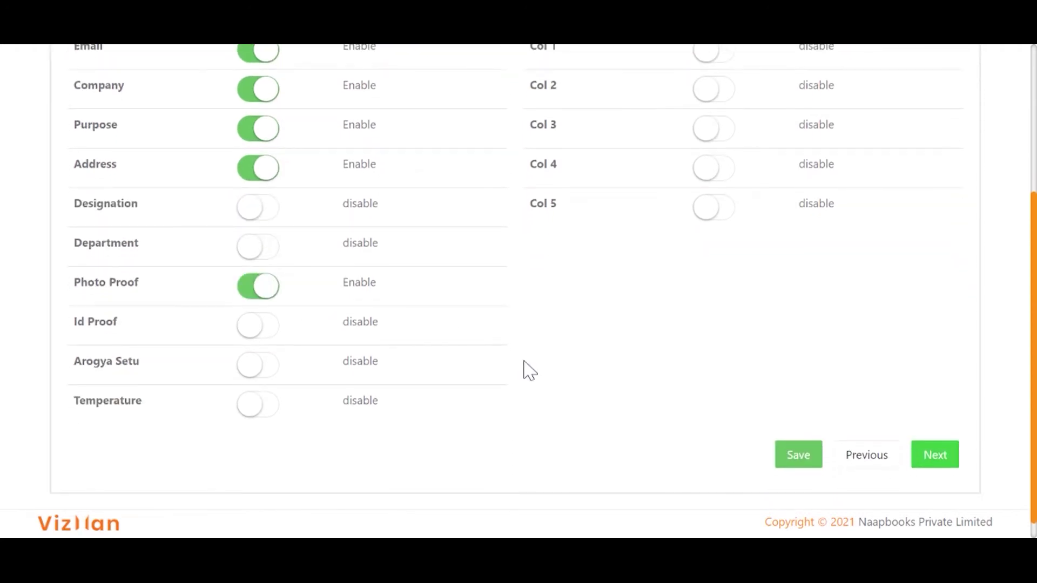
scroll(543, 291, "down", 1)
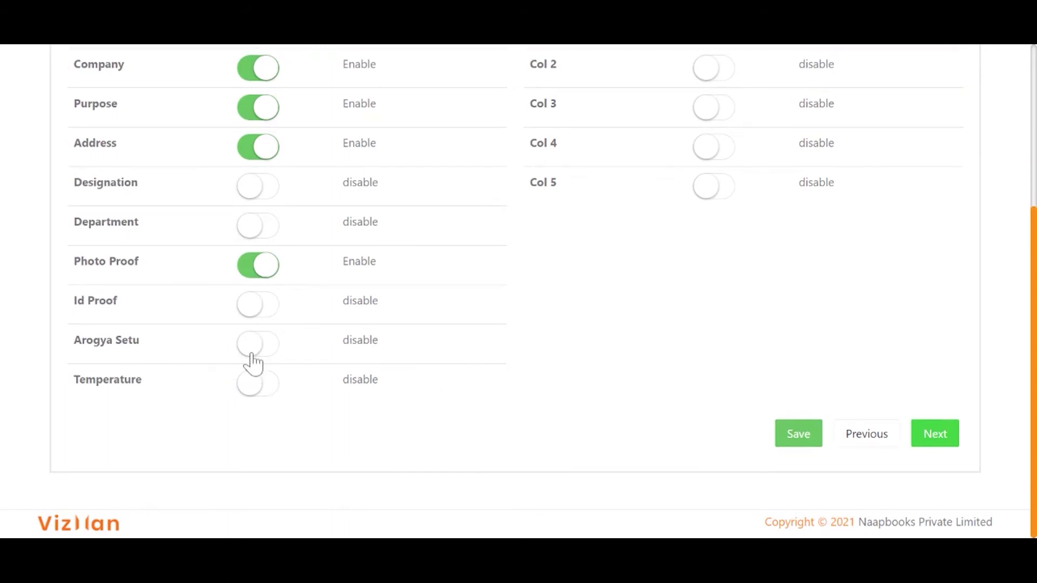
left_click(259, 399)
Save field settings and add a Text-type additional column named Vehicle Number.
left_click(805, 439)
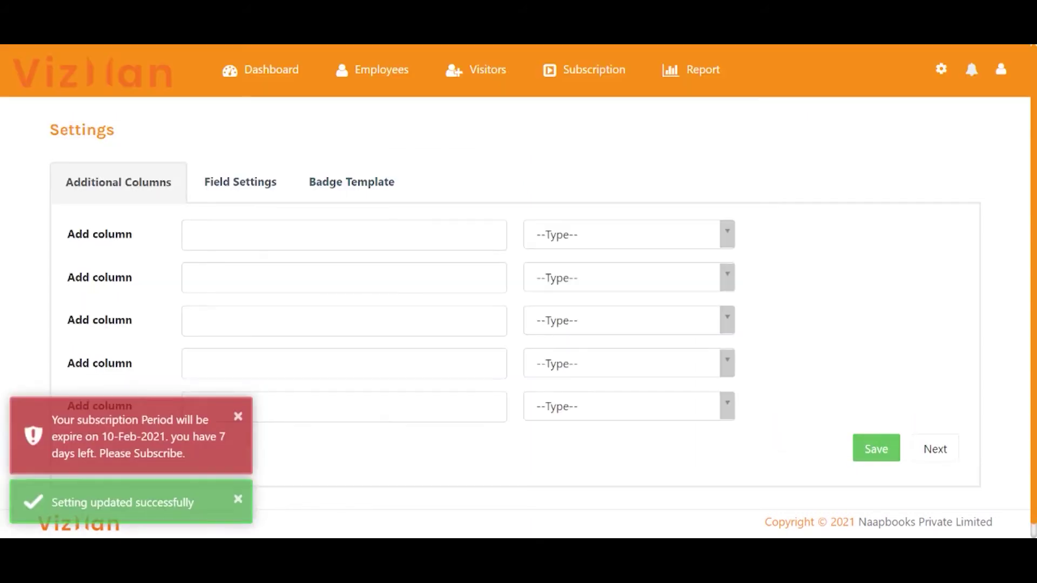
left_click(292, 199)
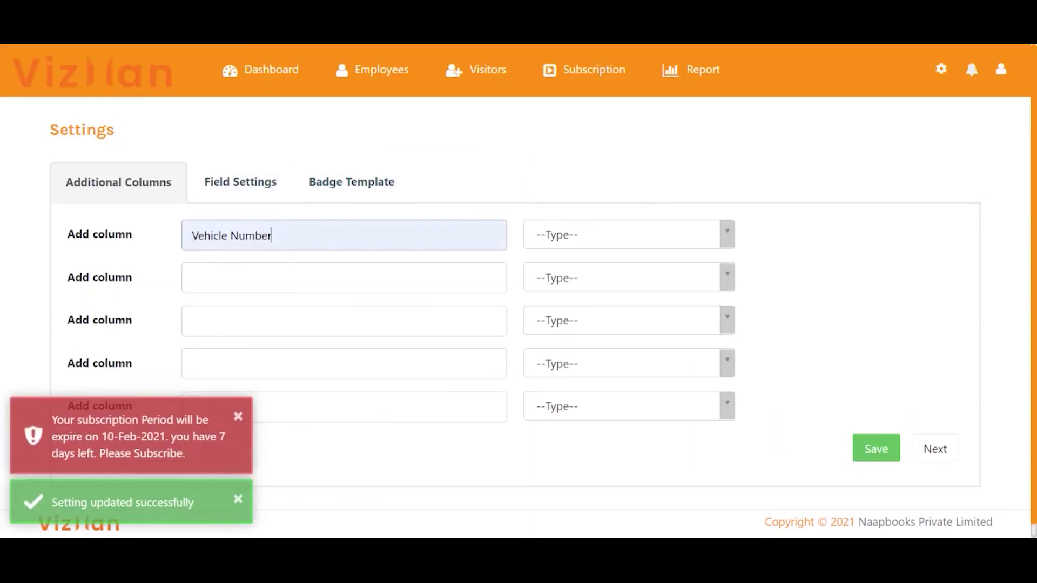
left_click(597, 238)
left_click(588, 319)
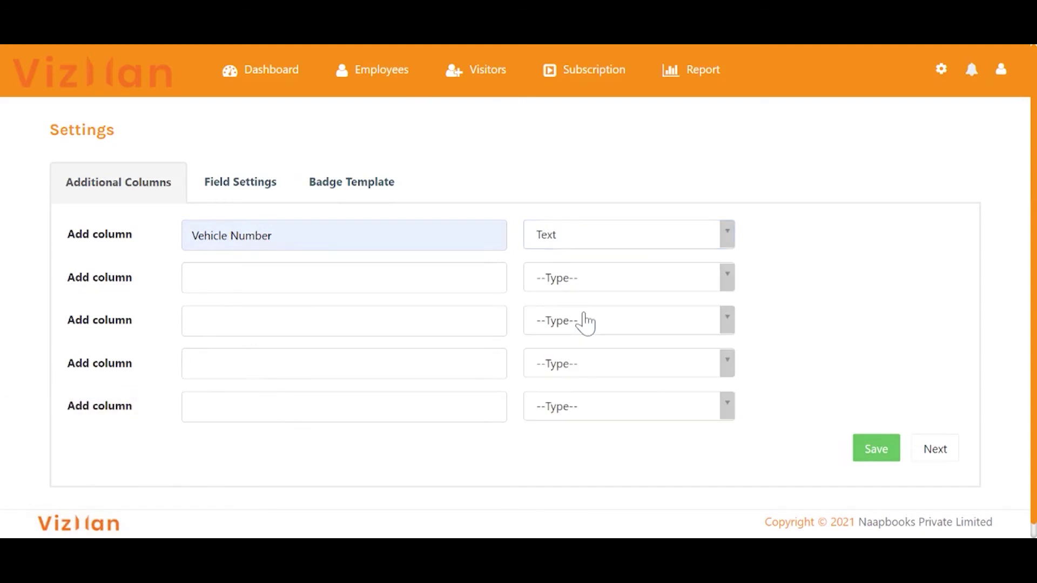
left_click(928, 457)
Enable the Vehicle Number field and save the field settings.
left_click(237, 190)
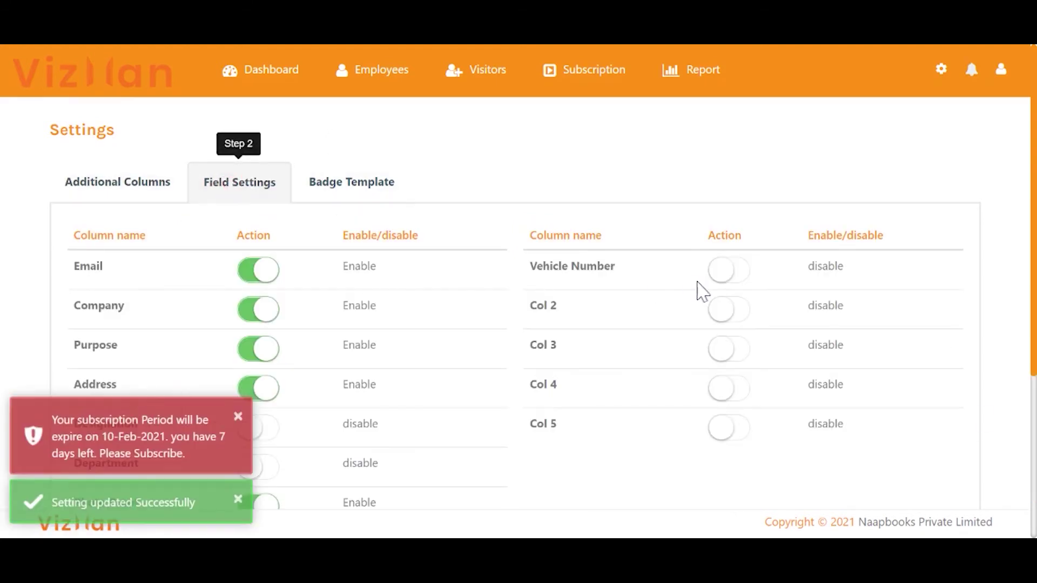
left_click(724, 278)
scroll(722, 289, "down", 4)
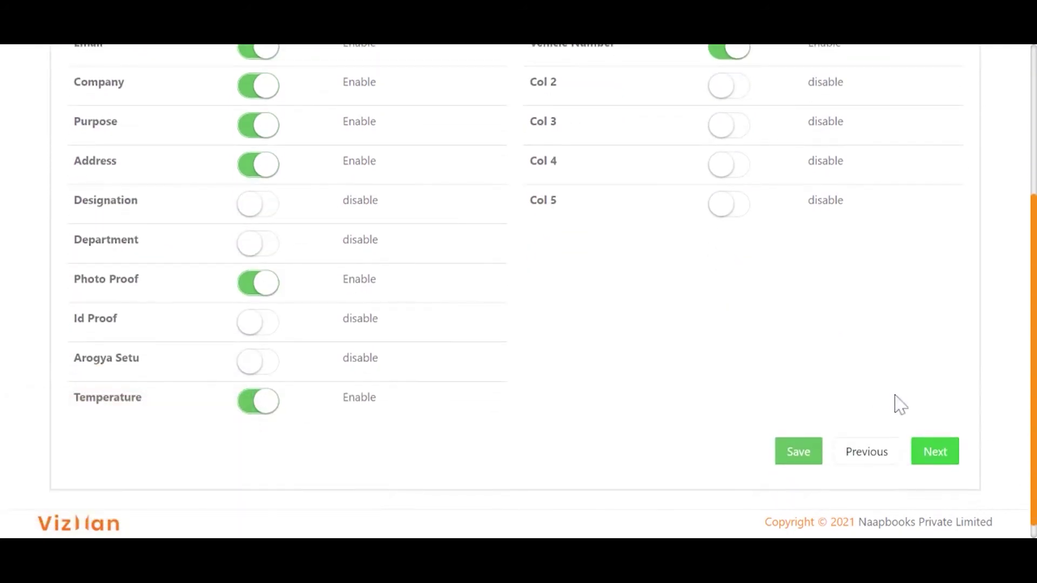
left_click(798, 451)
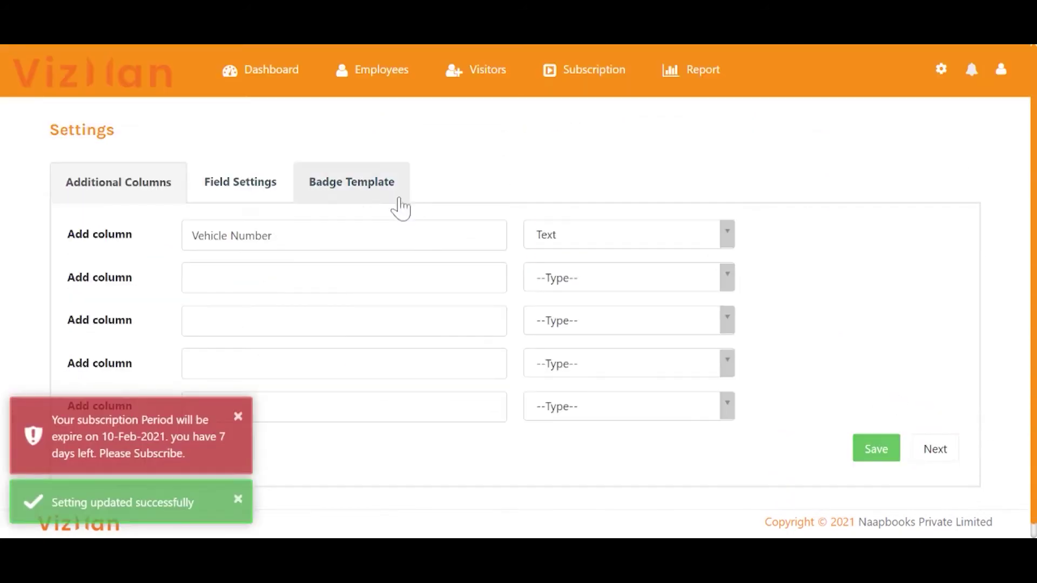
Select Template 1 as the visitor badge design and submit it.
left_click(372, 203)
scroll(535, 297, "down", 4)
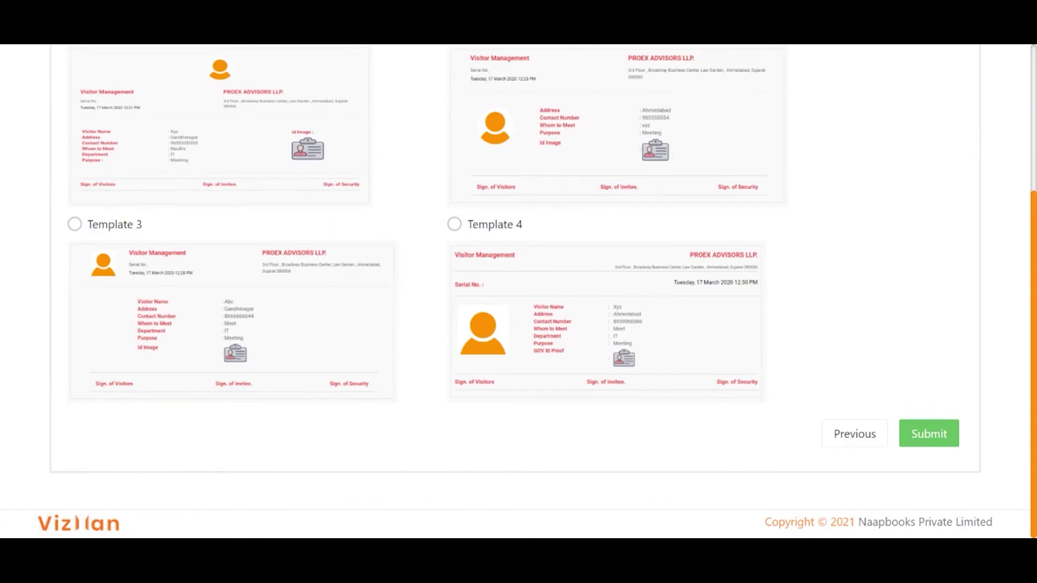
scroll(519, 291, "up", 1)
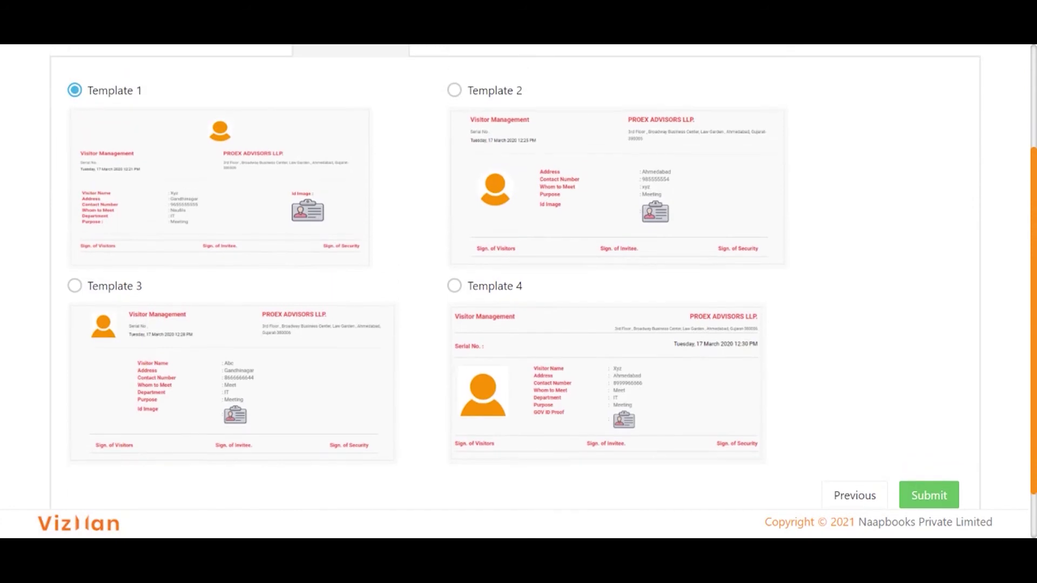
left_click(75, 92)
left_click(929, 502)
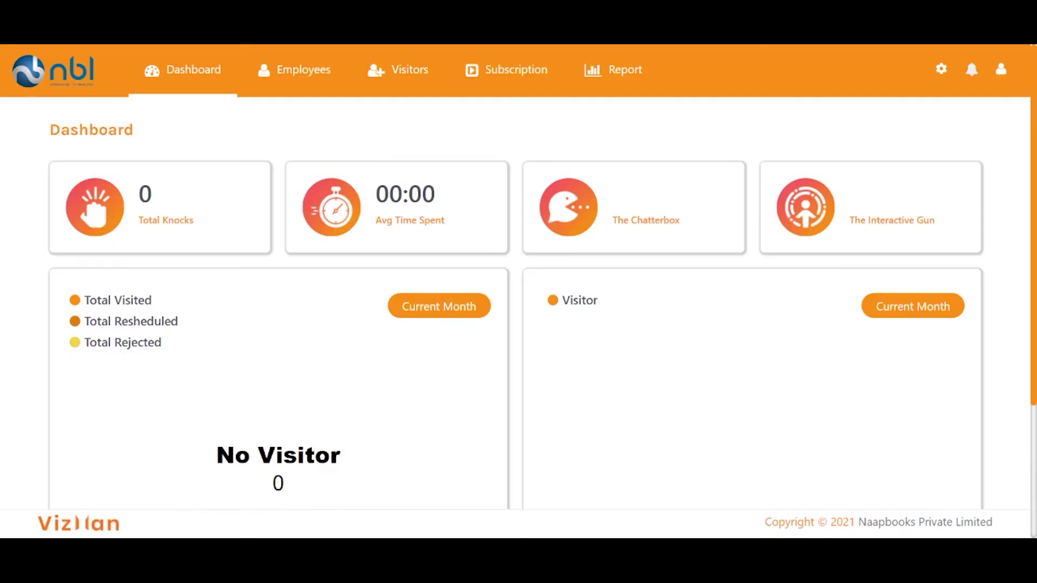
Go to the Employee List and start adding a new employee.
left_click(295, 71)
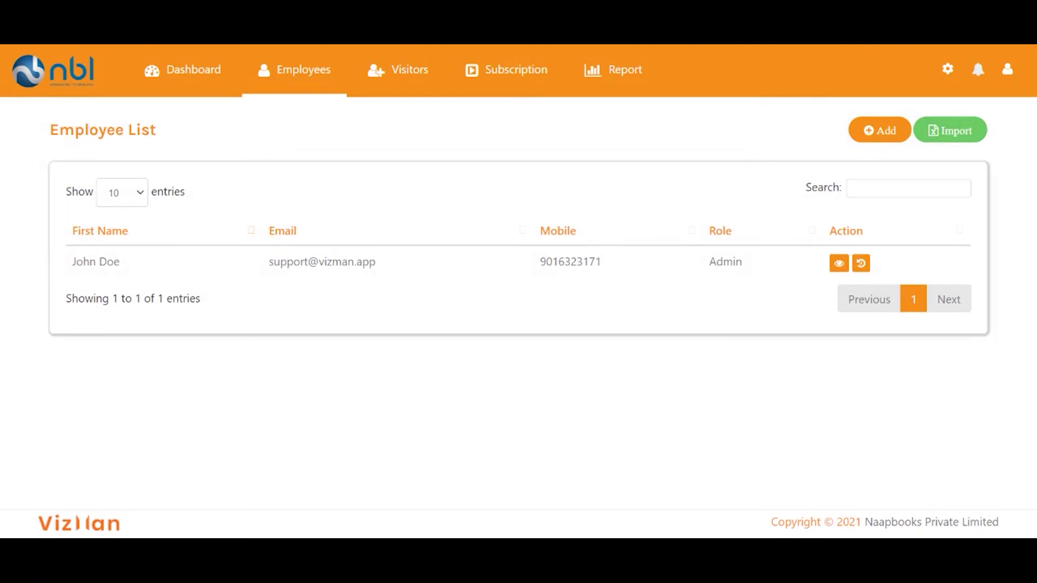
left_click(871, 135)
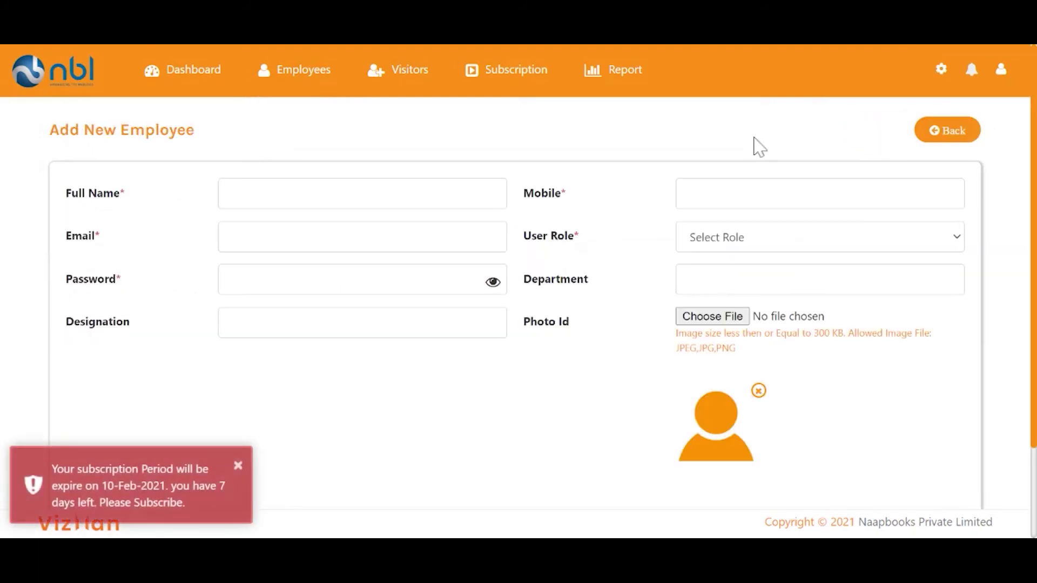
Enter the new employee's full name, mobile number and e-mail address.
left_click(304, 189)
type("Jane")
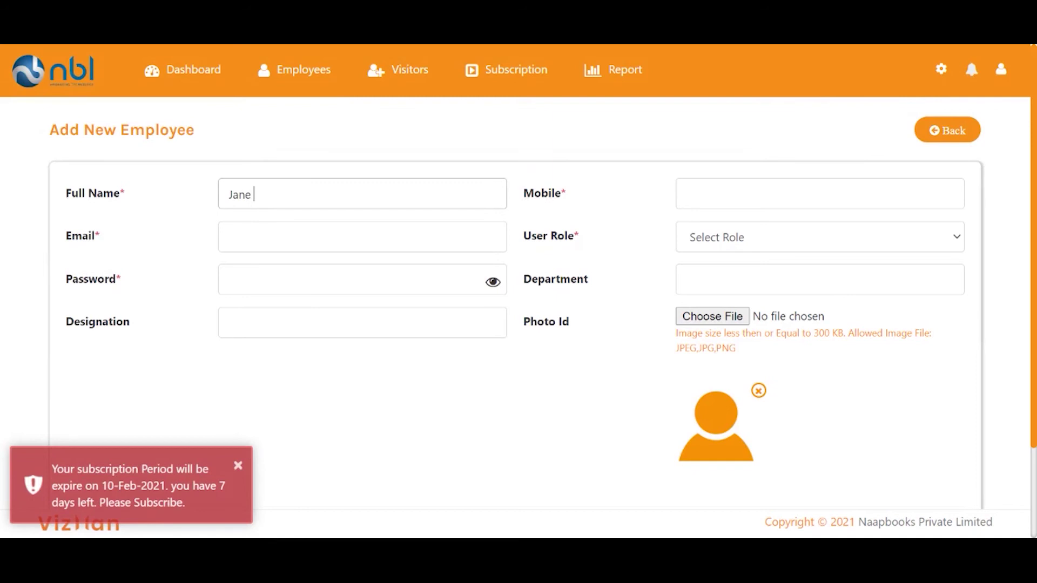
type(" Doe")
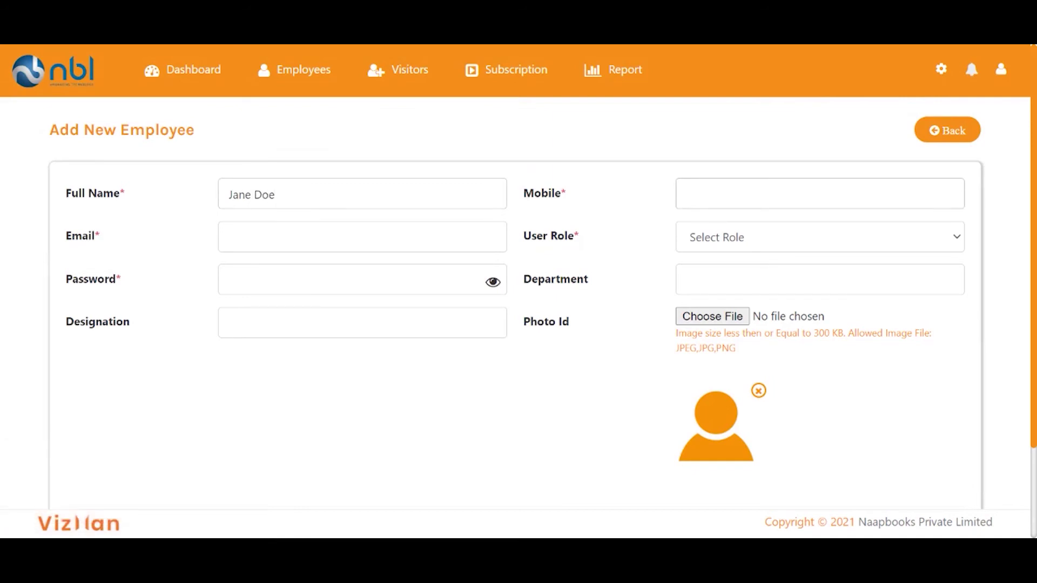
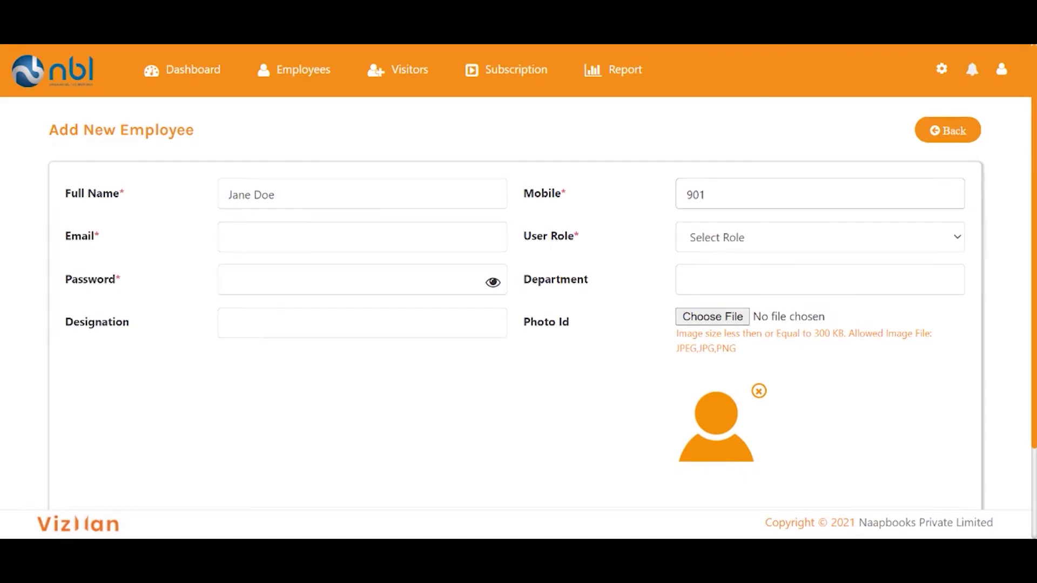
left_click(438, 239)
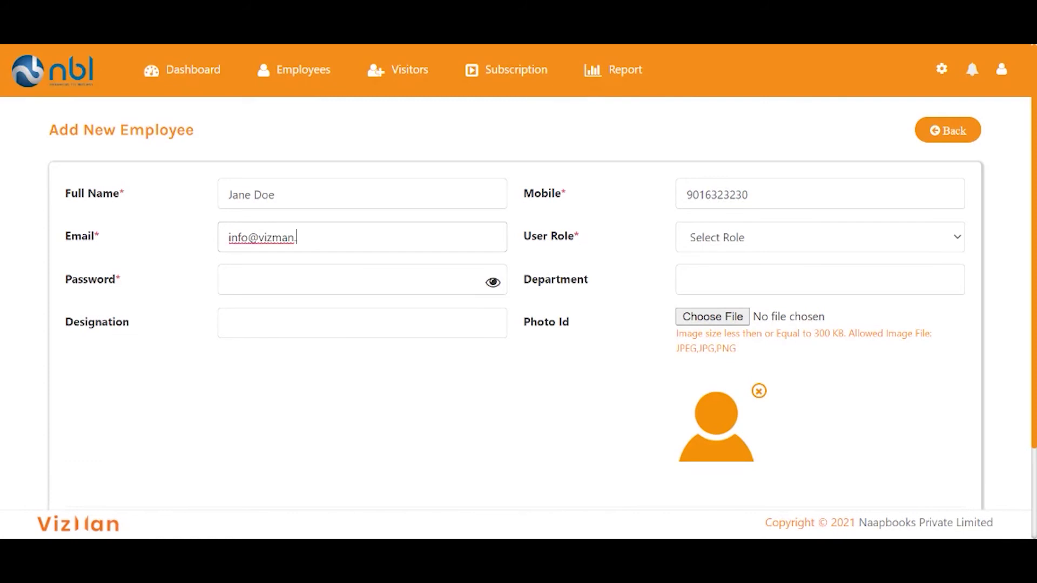
Give the employee the Employee role and submit the details.
left_click(815, 237)
left_click(794, 294)
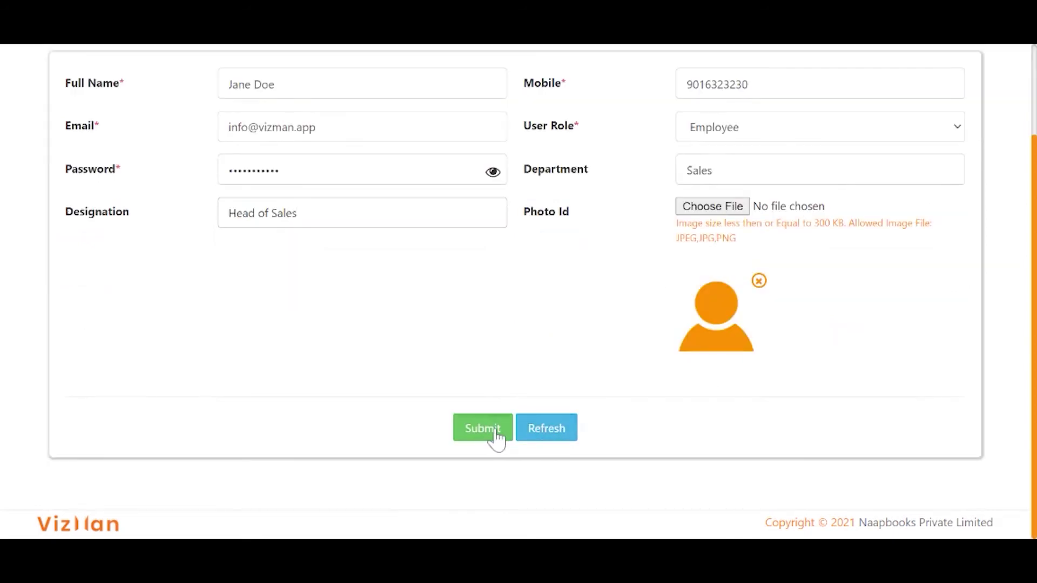
left_click(495, 432)
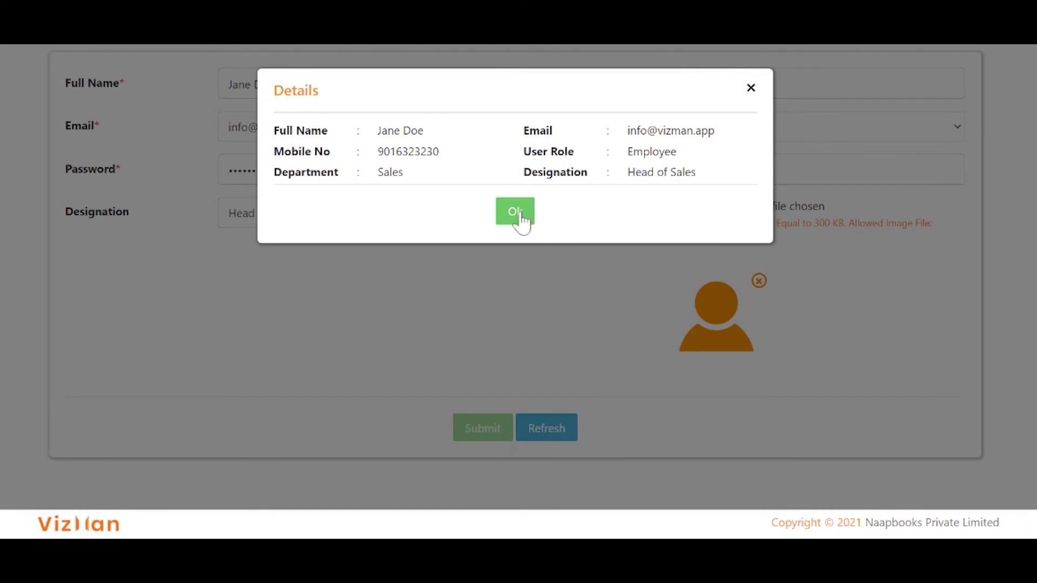
Dismiss the employee details confirmation and bring up the Import Employee Excel List dialog.
left_click(516, 212)
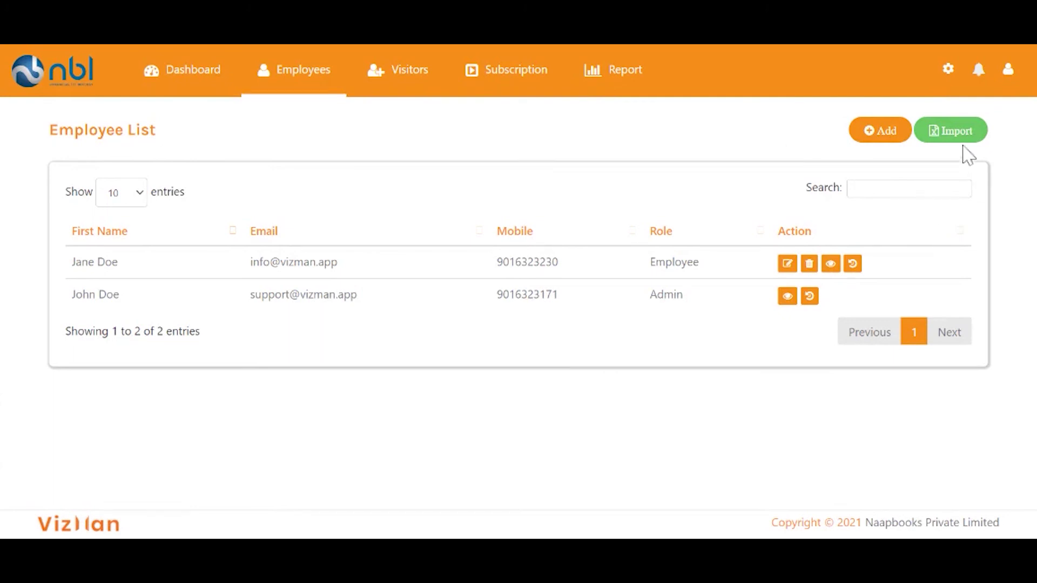
left_click(952, 131)
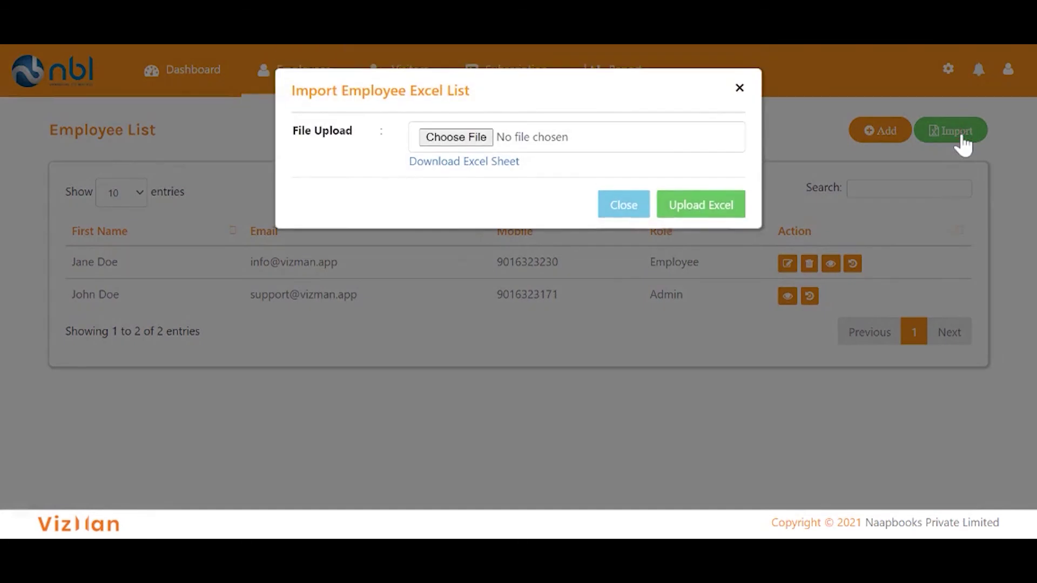